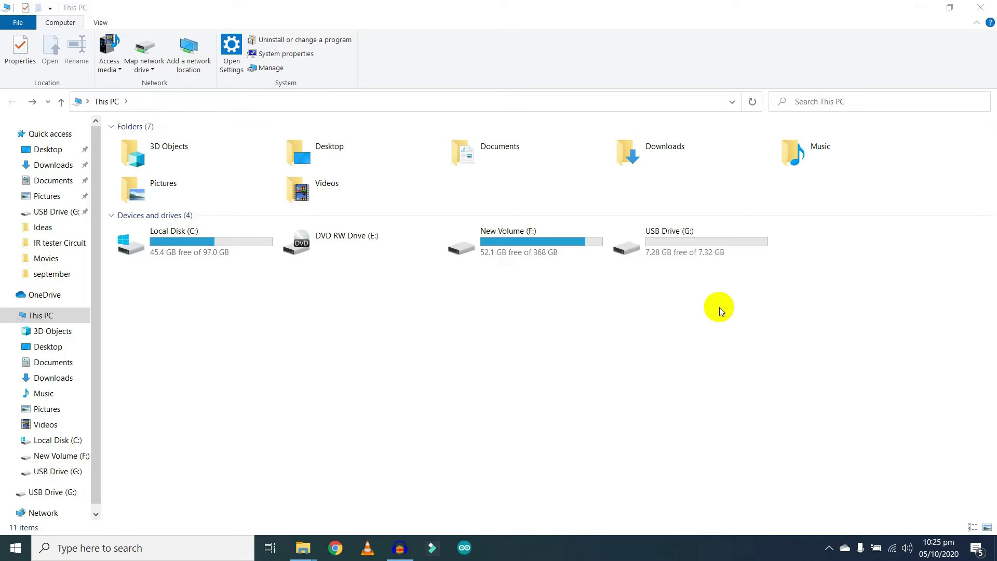
Start BitLocker setup for USB Drive (G:) from its context menu in This PC
{"action": "left_click", "coordinate": [773, 338]}
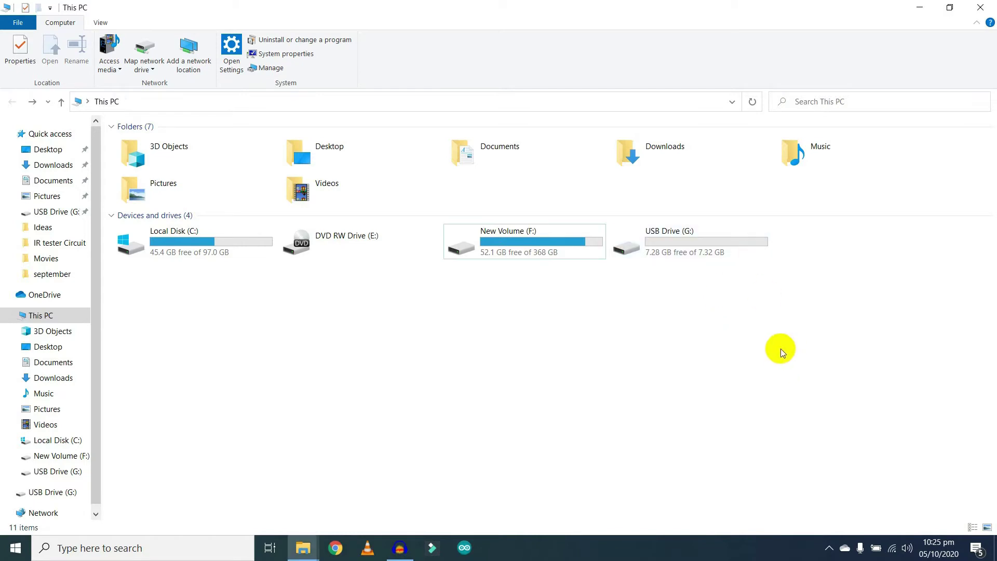
{"action": "right_click", "coordinate": [741, 240]}
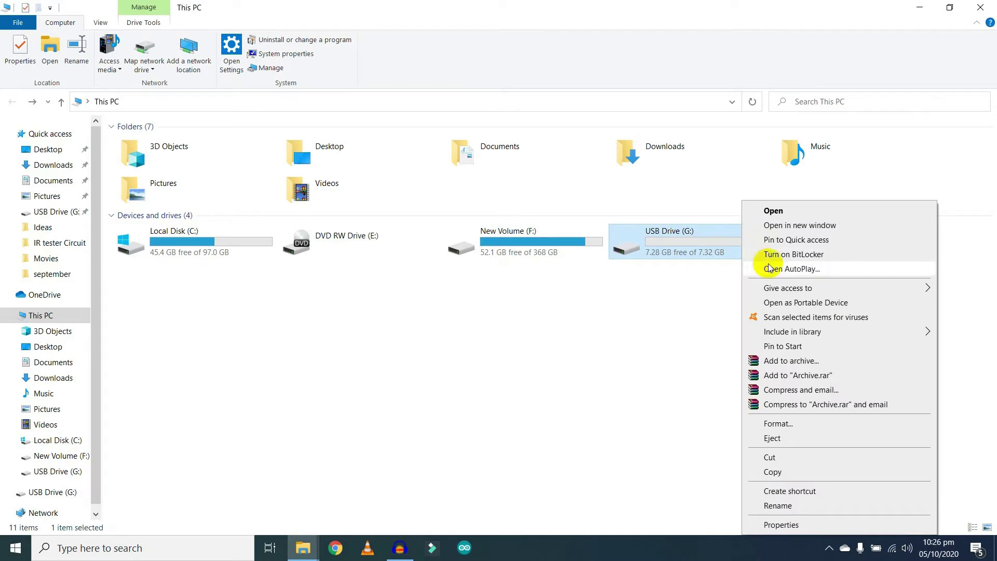
{"action": "left_click", "coordinate": [797, 257]}
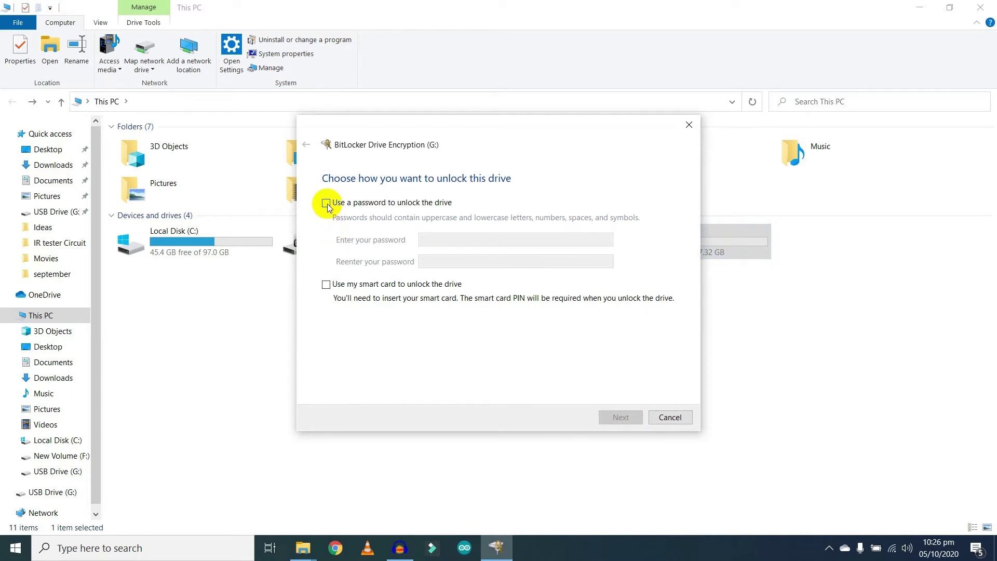
Choose password unlock for drive G:, enter and confirm the password, and continue
{"action": "left_click", "coordinate": [326, 203]}
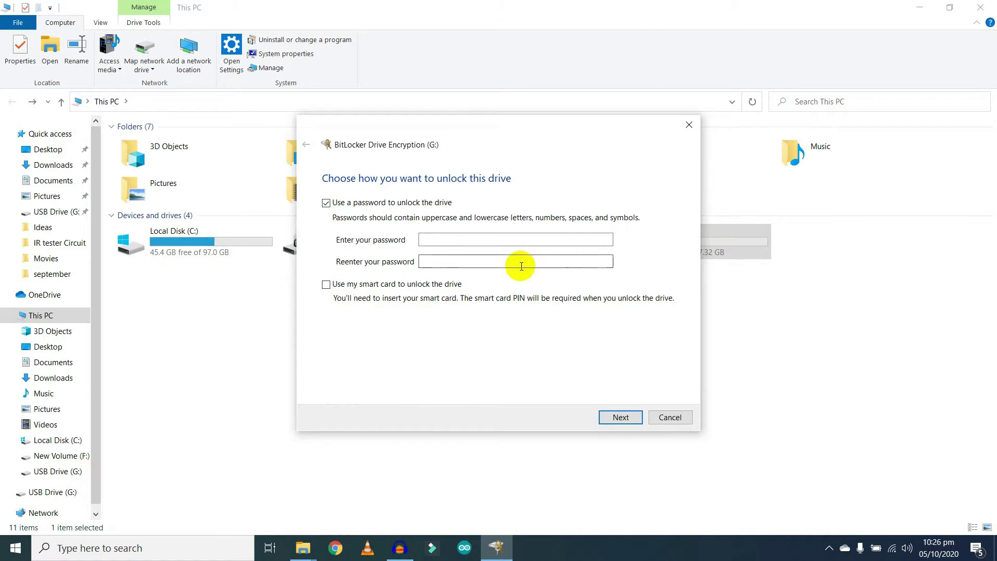
{"action": "left_click", "coordinate": [523, 240]}
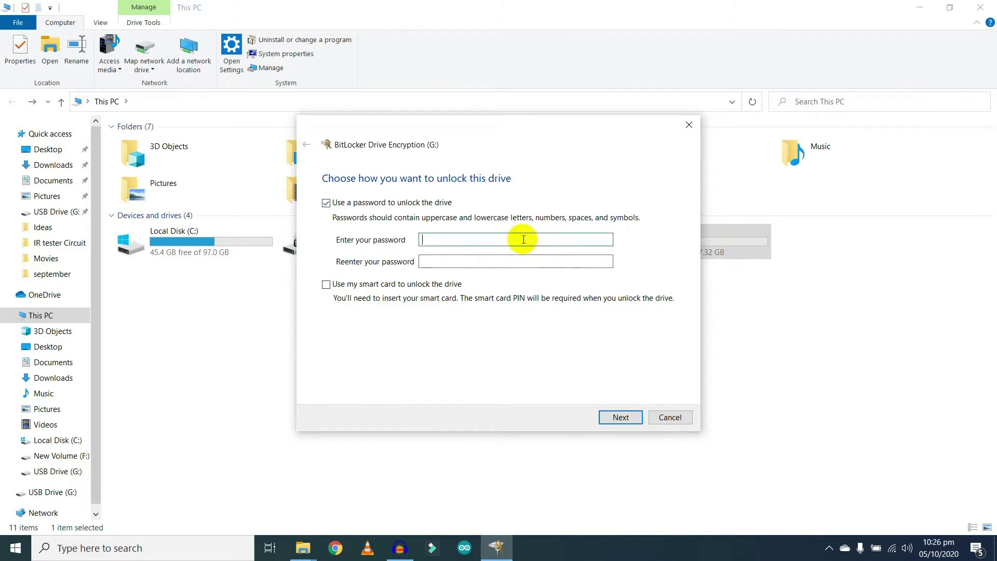
{"action": "type", "text": "•••••••••"}
{"action": "left_click", "coordinate": [512, 261]}
{"action": "type", "text": "••••••••"}
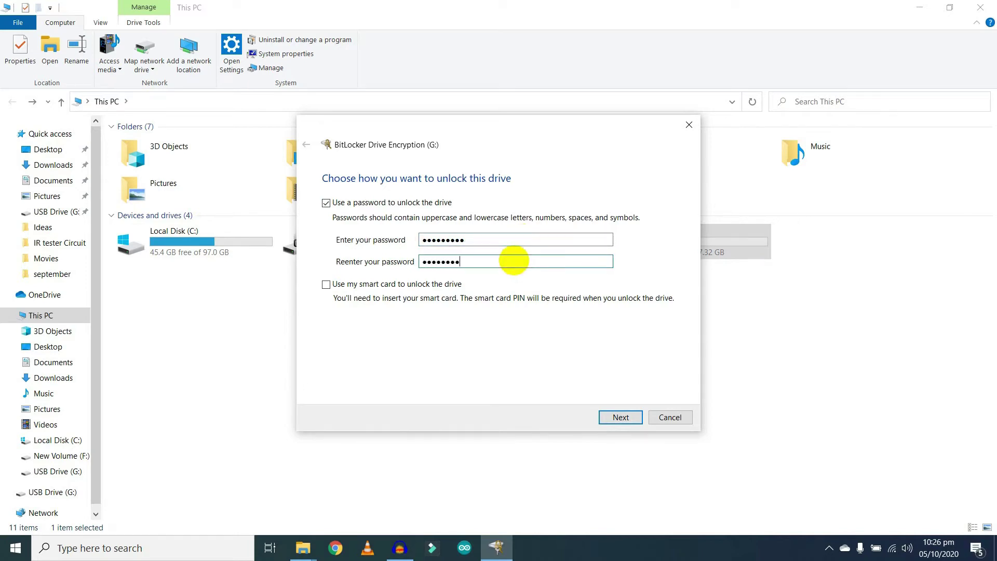
{"action": "type", "text": "•"}
{"action": "left_click", "coordinate": [609, 417]}
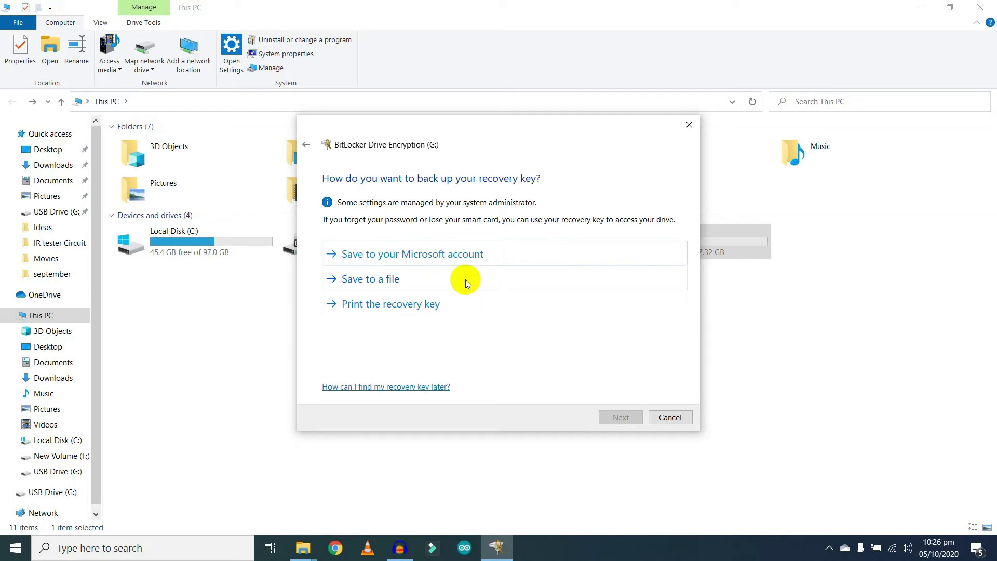
Save the recovery key to the Desktop as a text file named pass_1
{"action": "left_click", "coordinate": [373, 284]}
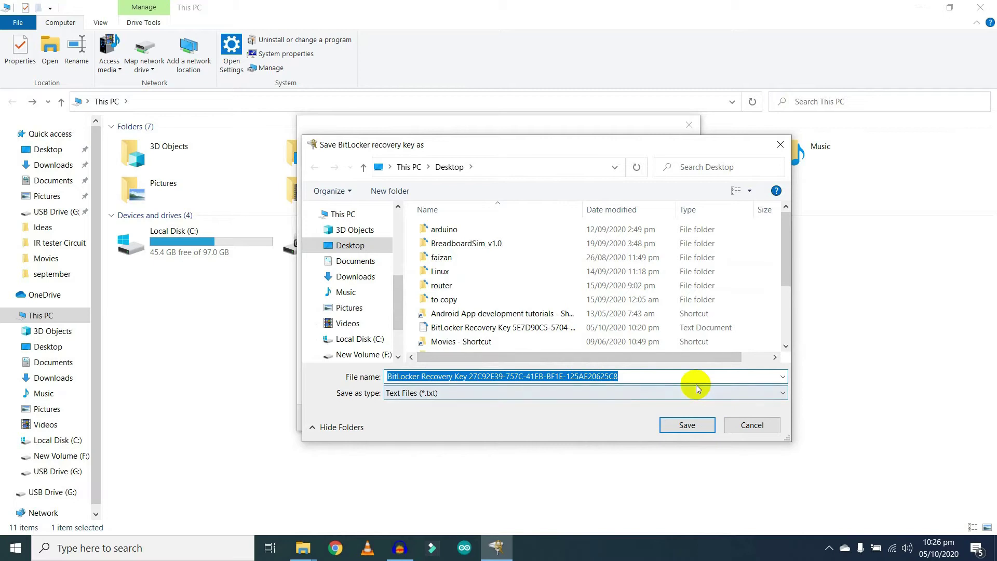
{"action": "type", "text": "pass"}
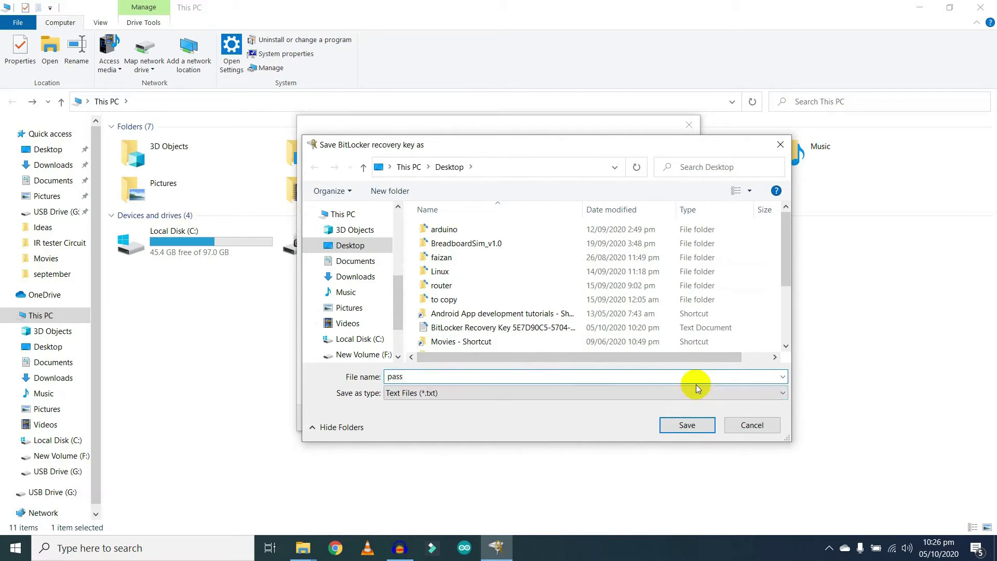
{"action": "type", "text": "_1"}
{"action": "left_click", "coordinate": [695, 425]}
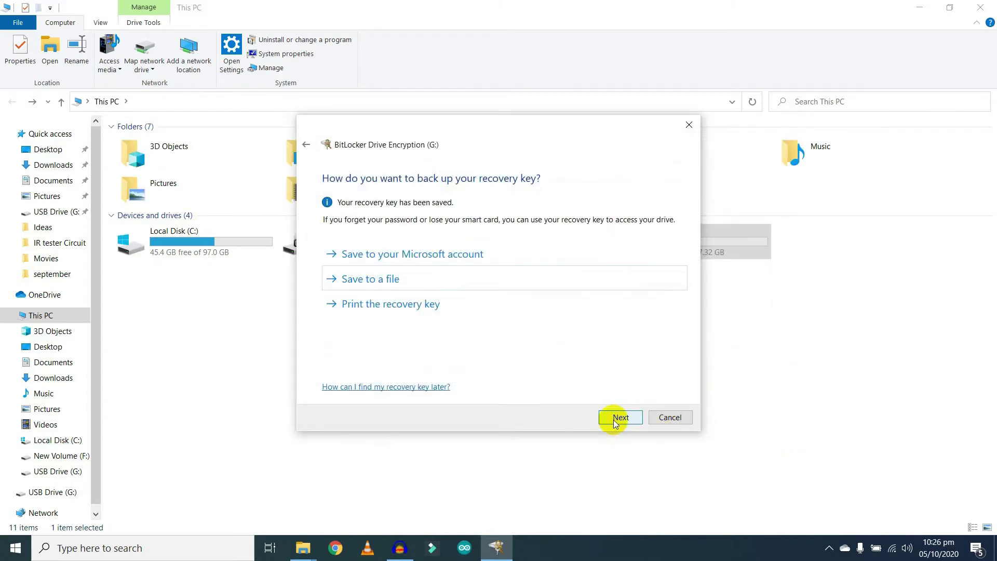
Keep 'Encrypt used disk space only', accept the encryption mode, and start encrypting drive G:
{"action": "left_click", "coordinate": [618, 418]}
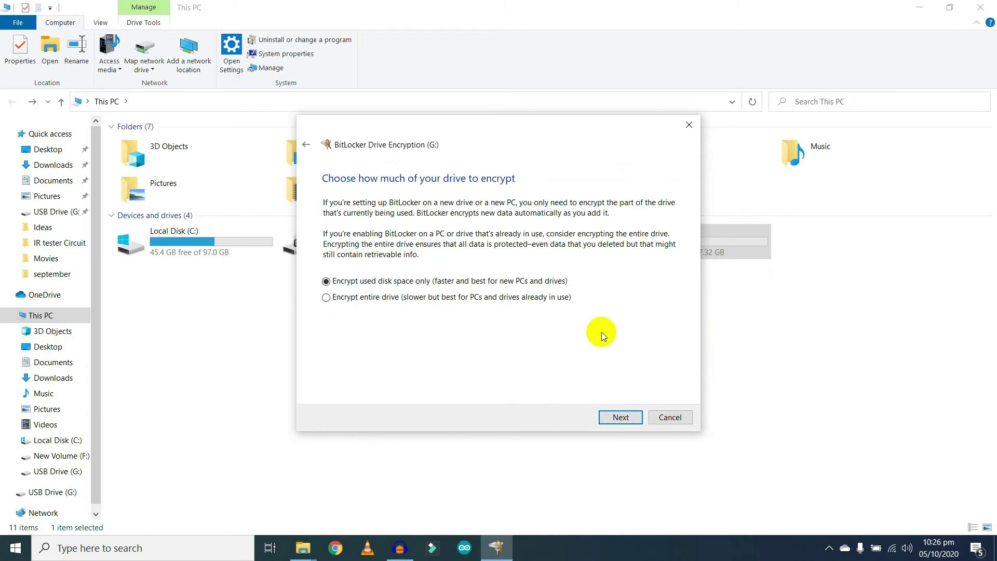
{"action": "left_click", "coordinate": [624, 418]}
{"action": "left_click", "coordinate": [624, 420]}
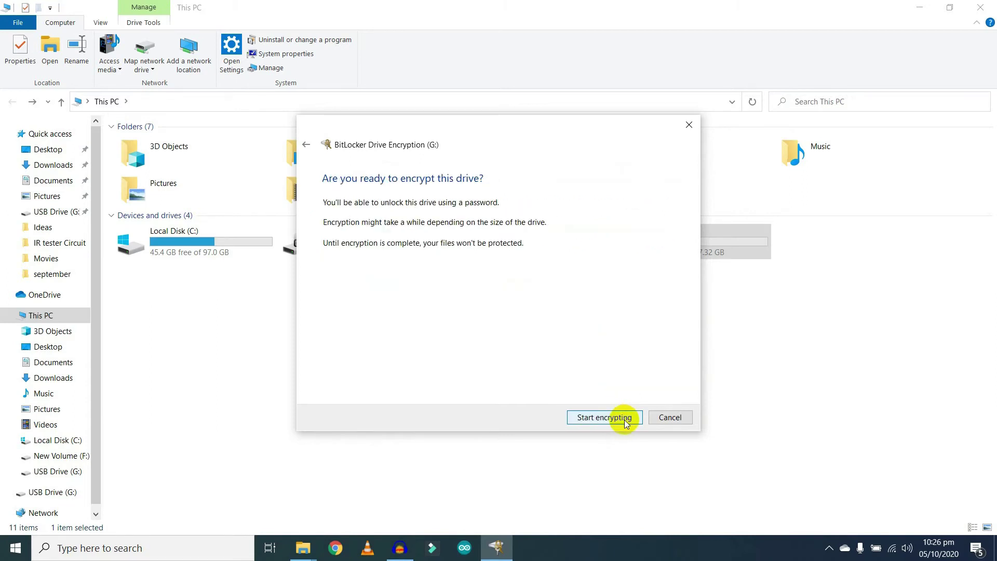
{"action": "left_click", "coordinate": [625, 422]}
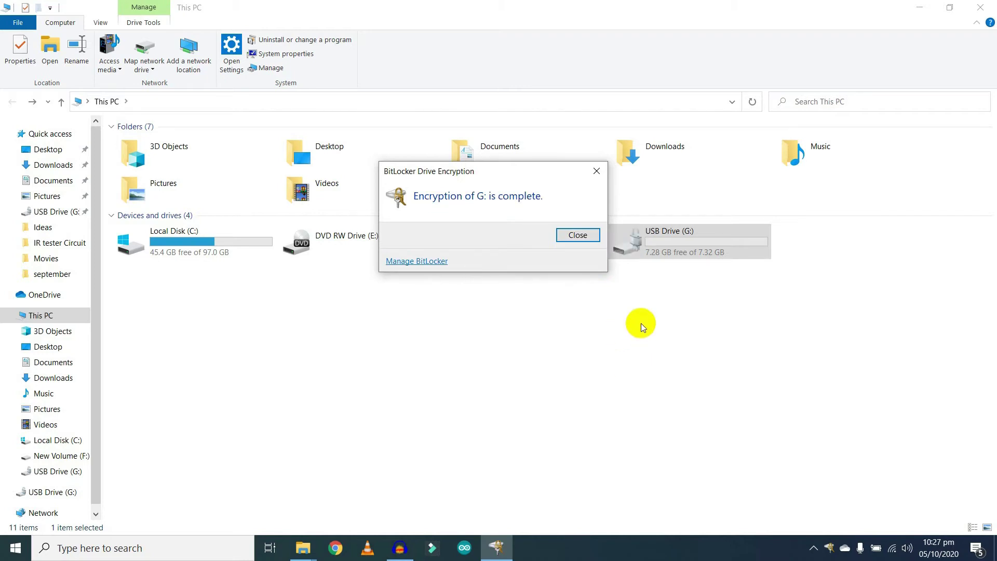
Close the 'Encryption of G: is complete' notice and deselect USB Drive (G:)
{"action": "left_click", "coordinate": [583, 237]}
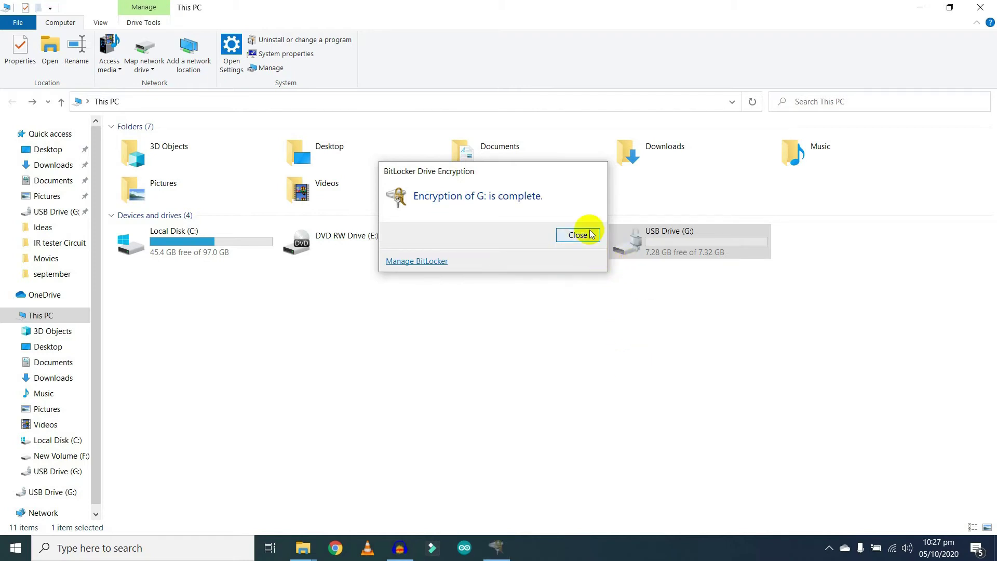
{"action": "left_click", "coordinate": [682, 419]}
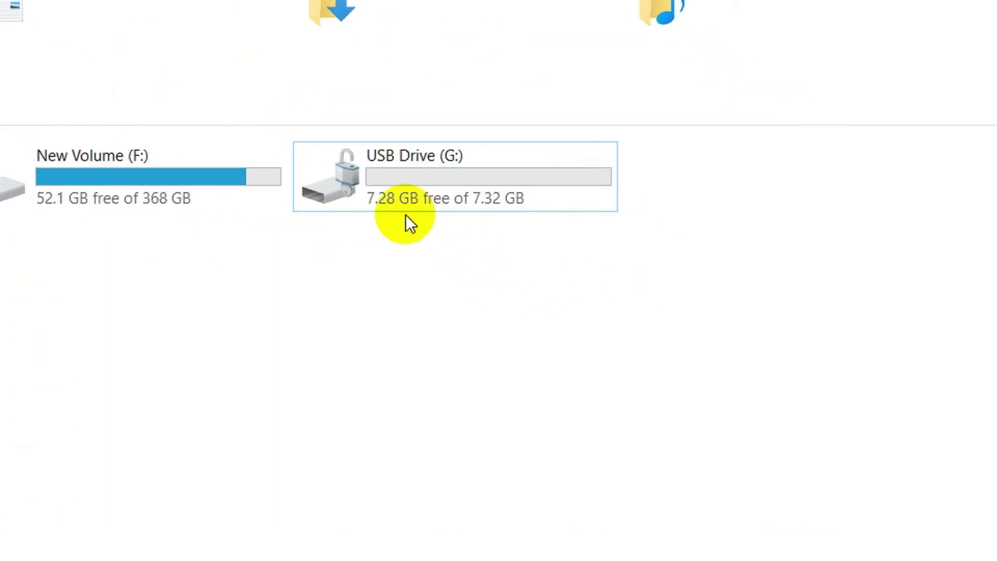
{"action": "mouse_move", "coordinate": [328, 195]}
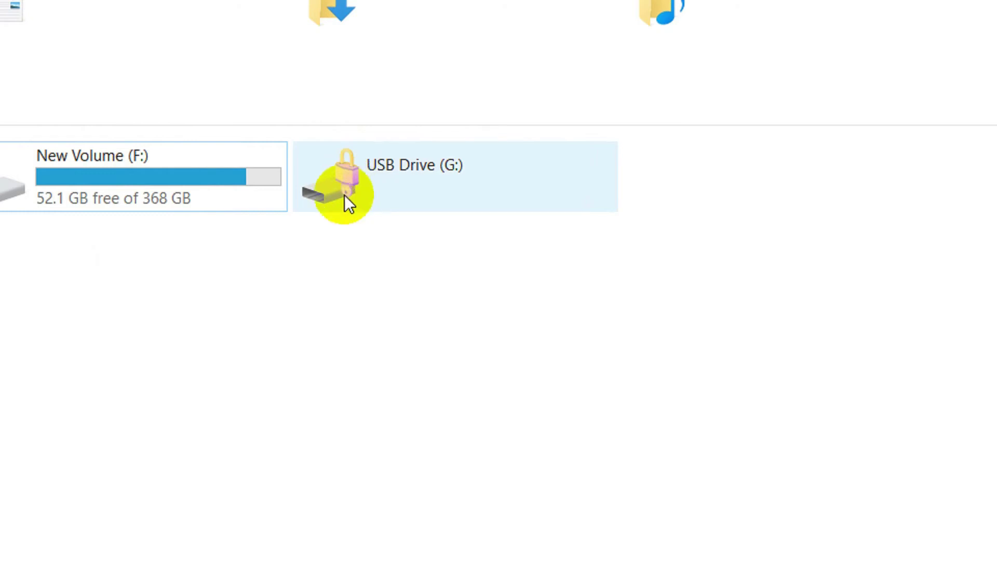
Open USB Drive (G:)'s BitLocker prompt, enter the drive password, and unlock it
{"action": "double_click", "coordinate": [389, 179]}
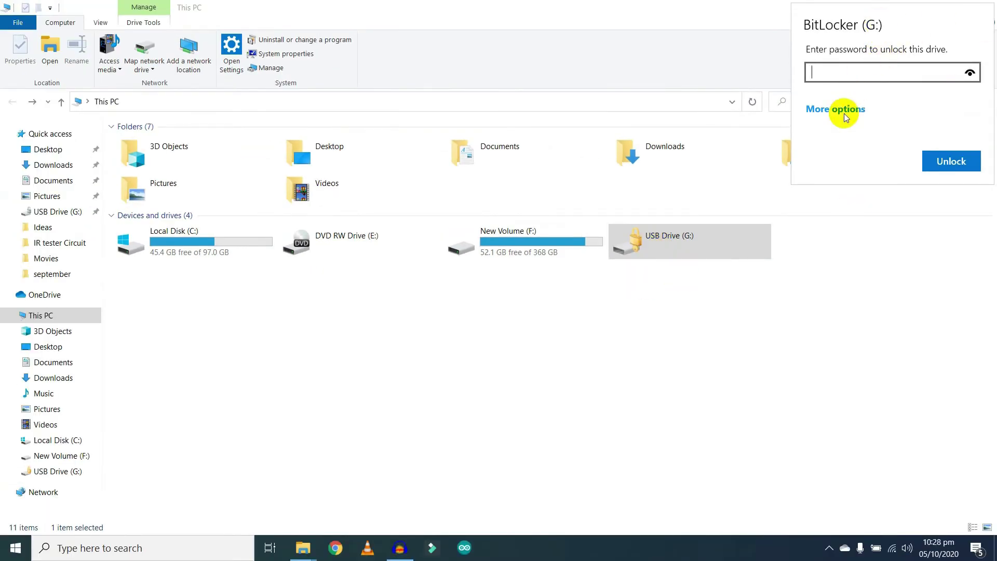
{"action": "left_click", "coordinate": [860, 79]}
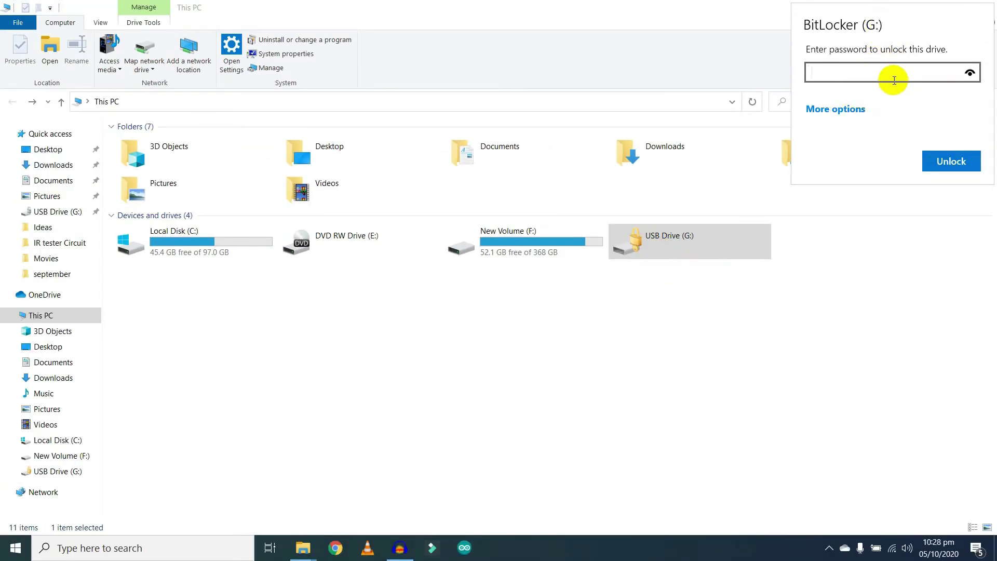
{"action": "left_click", "coordinate": [809, 226]}
{"action": "right_click", "coordinate": [711, 254]}
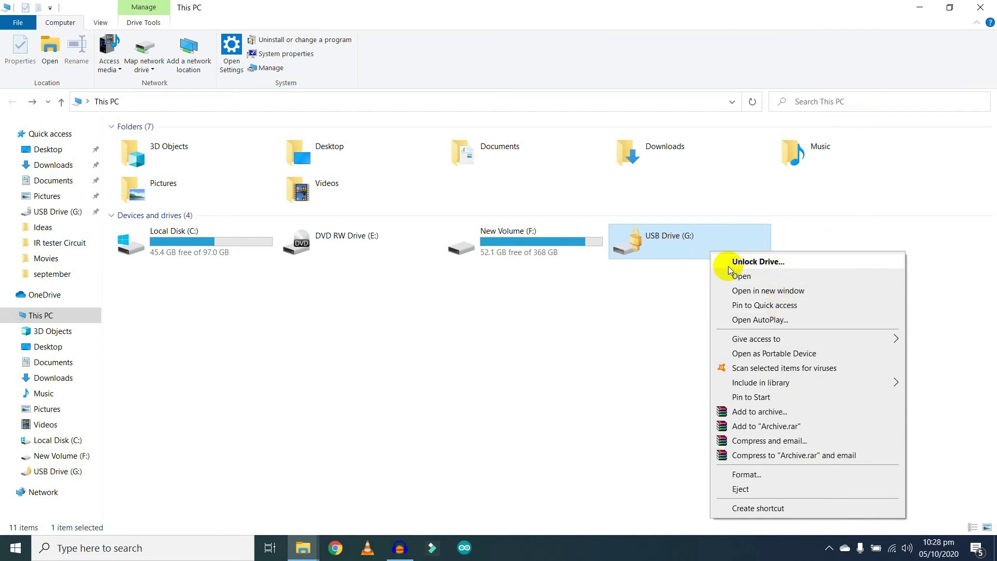
{"action": "left_click", "coordinate": [698, 301]}
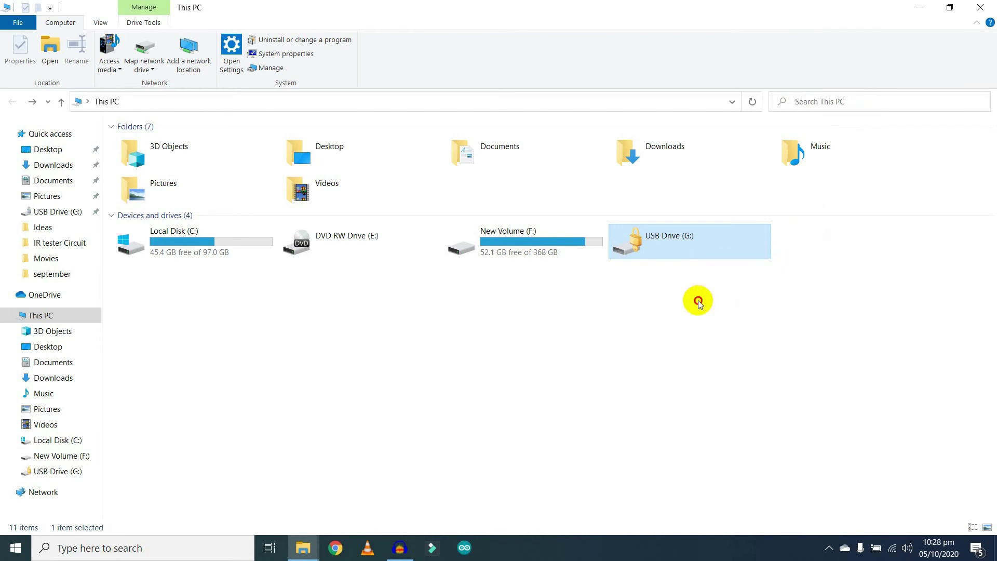
{"action": "left_click", "coordinate": [698, 302]}
{"action": "double_click", "coordinate": [680, 245]}
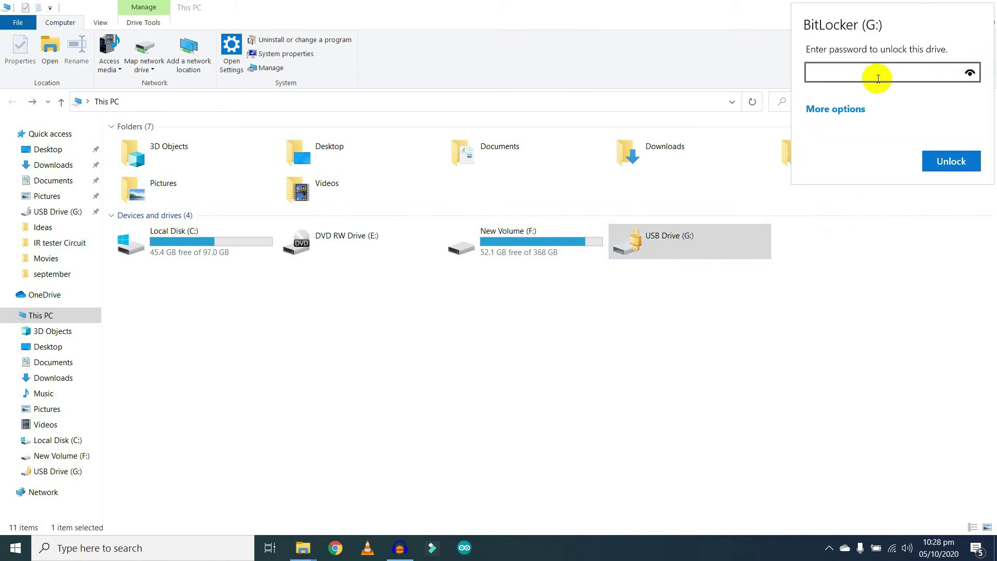
{"action": "type", "text": "•••••••••"}
{"action": "left_click", "coordinate": [942, 161]}
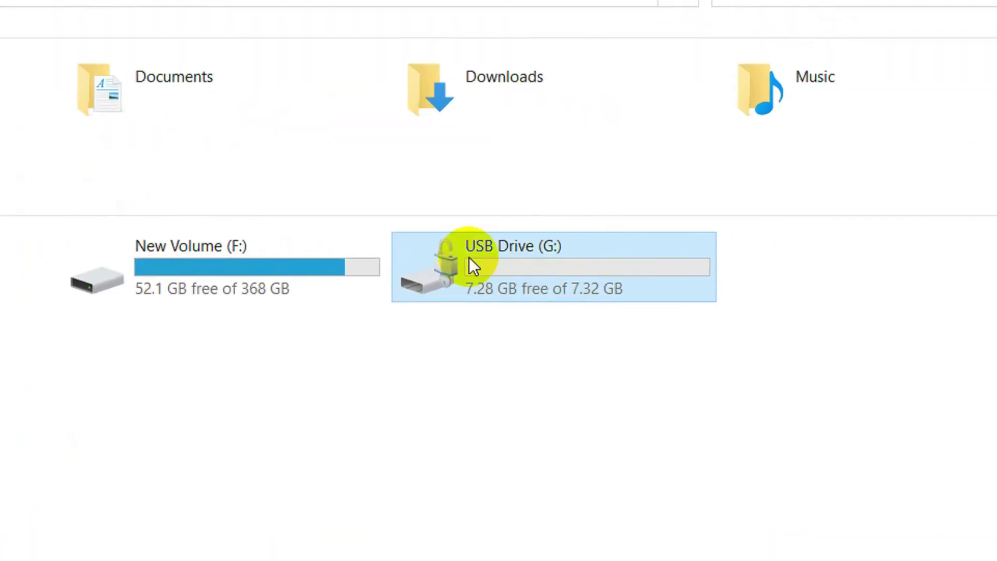
Through Manage BitLocker, turn off BitLocker for drive G: and confirm decryption
{"action": "right_click", "coordinate": [648, 240]}
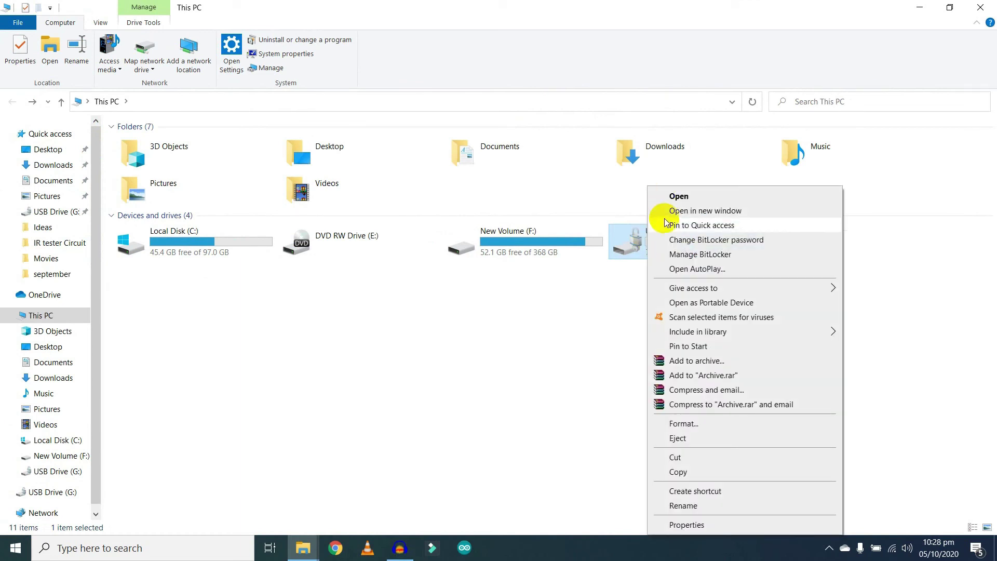
{"action": "left_click", "coordinate": [734, 254]}
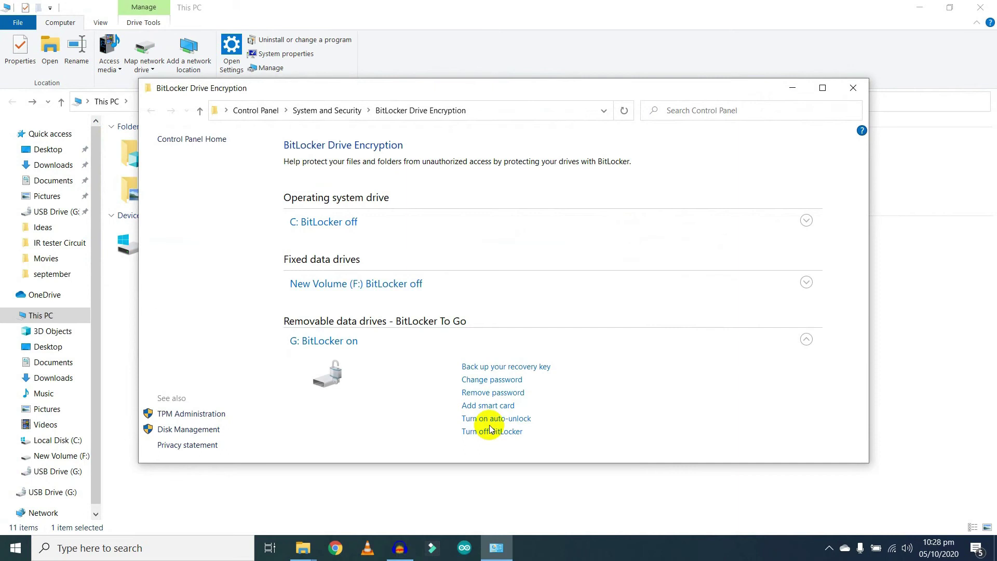
{"action": "left_click", "coordinate": [489, 433]}
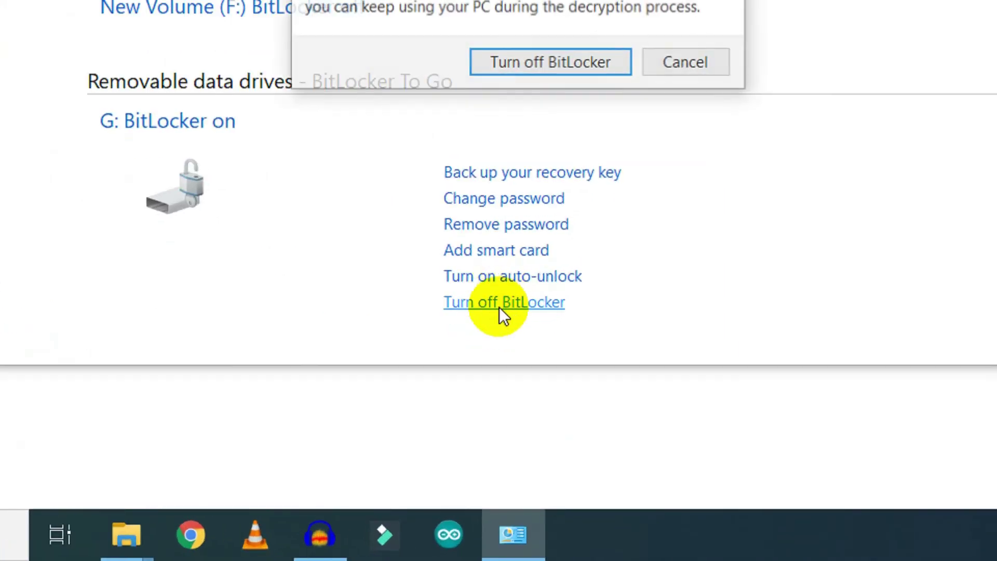
{"action": "left_click", "coordinate": [563, 65]}
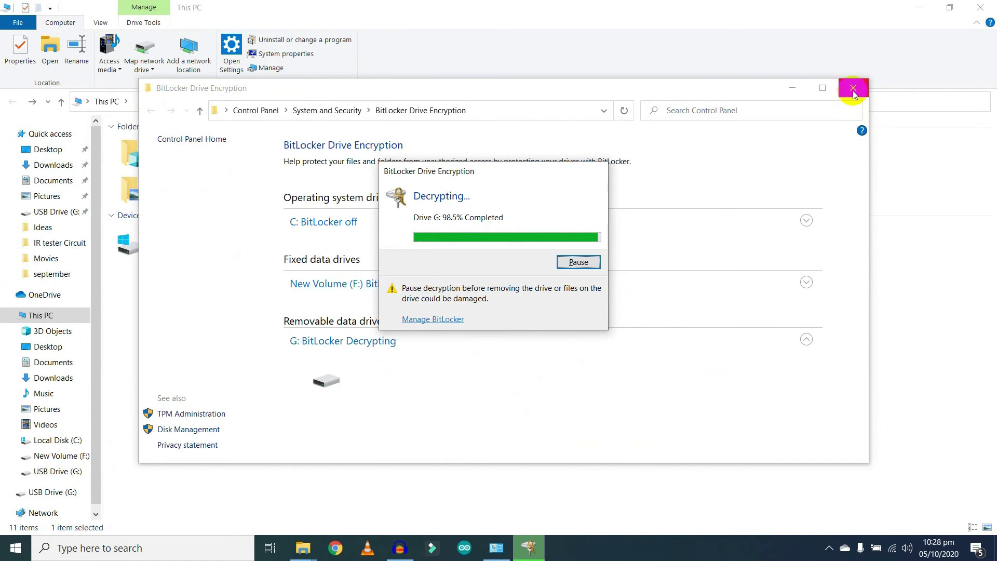
Close the BitLocker management window while drive G: finishes decrypting
{"action": "left_click", "coordinate": [852, 92]}
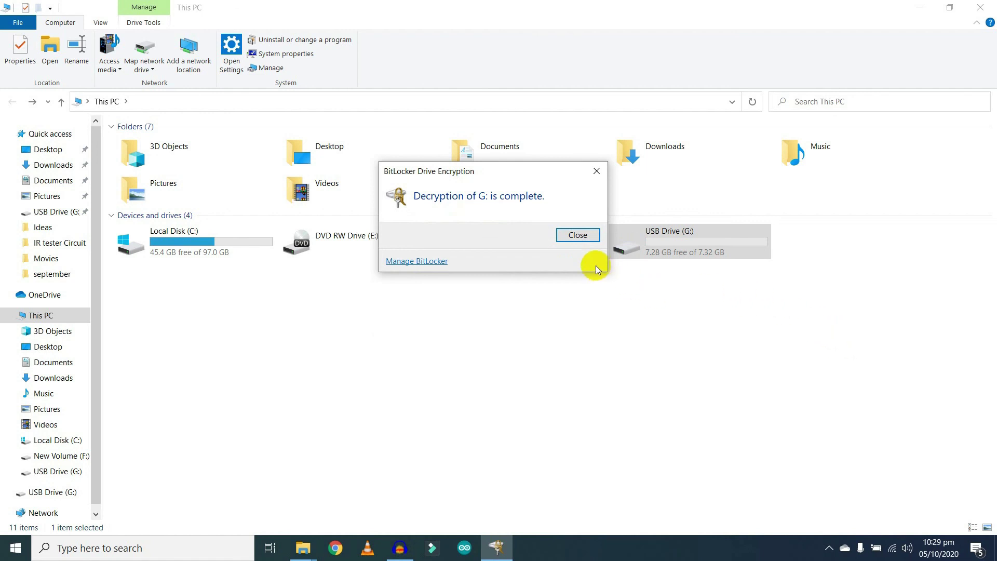
Close the decryption notice, open USB Drive (G:) without a password, and return to This PC
{"action": "left_click", "coordinate": [572, 235]}
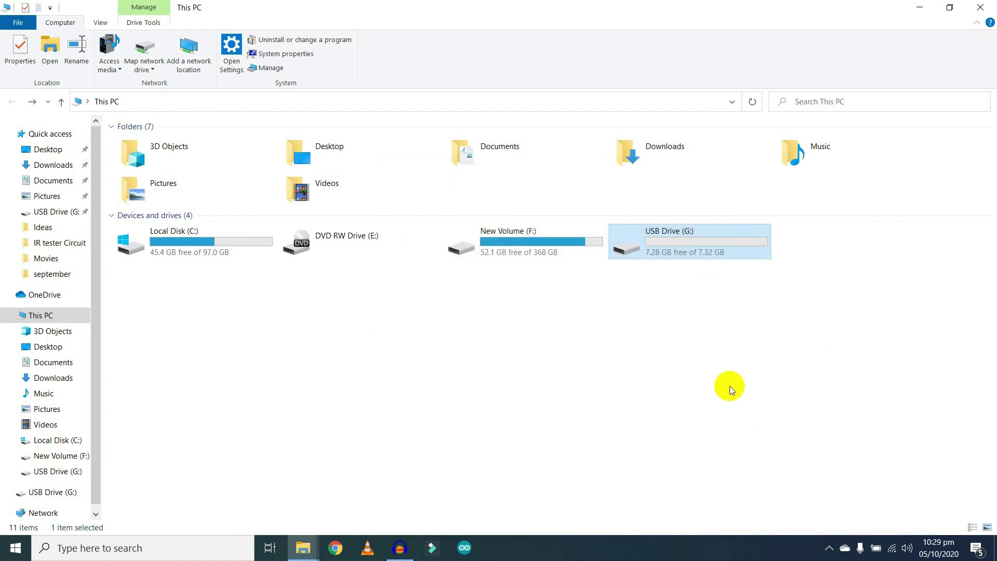
{"action": "double_click", "coordinate": [679, 238]}
{"action": "key", "text": "alt+Left"}
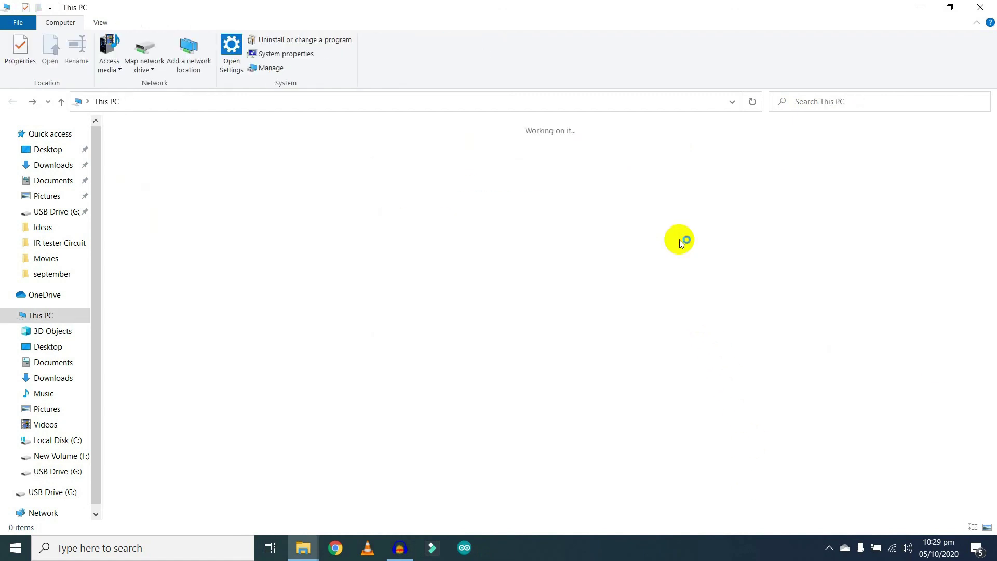